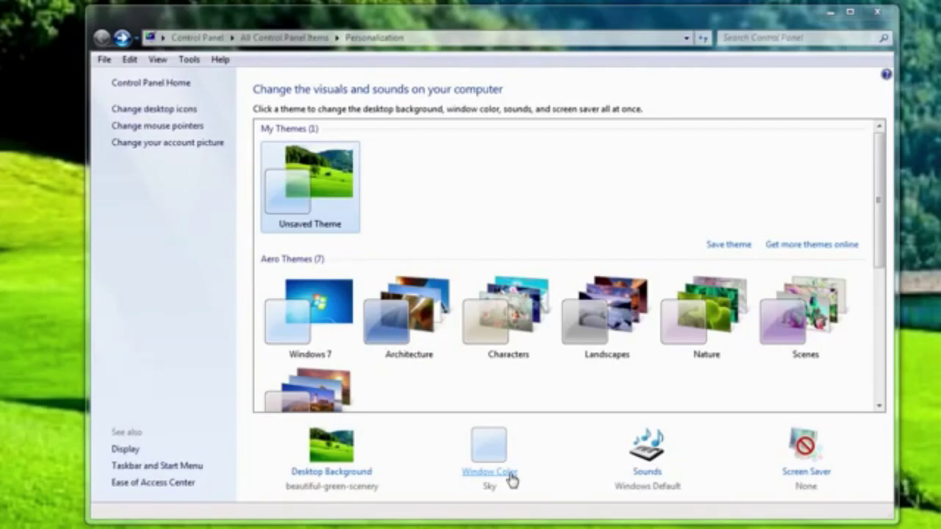
Choose Chocolate as the window color and slightly reduce its color intensity.
{"action": "left_click", "coordinate": [510, 475]}
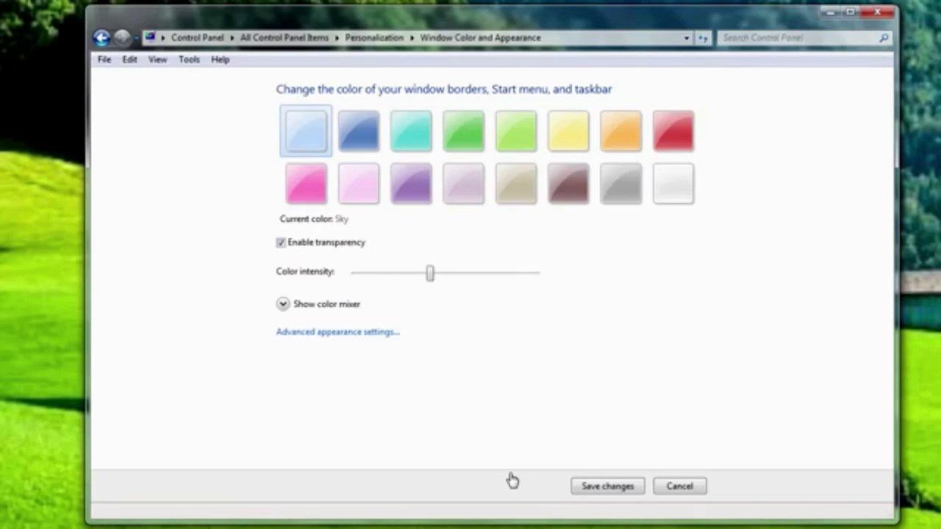
{"action": "left_click", "coordinate": [570, 196]}
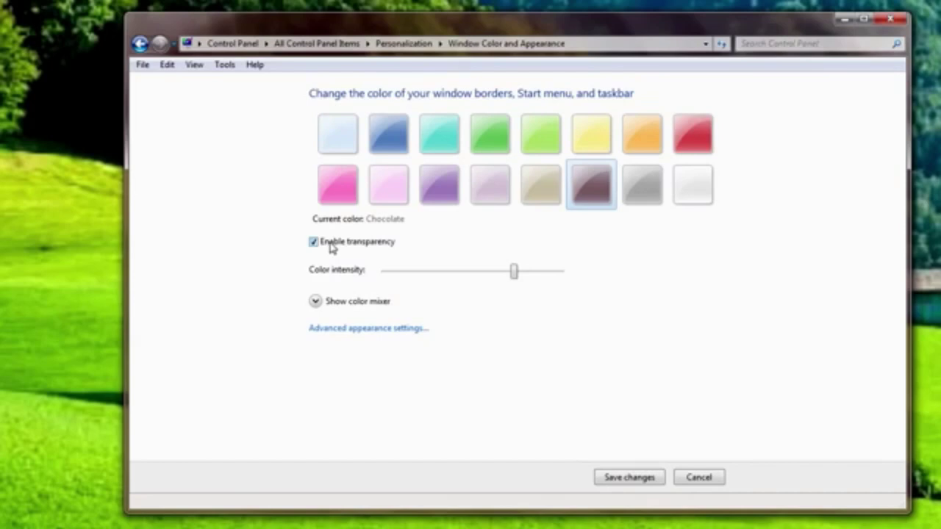
{"action": "left_click_drag", "start_coordinate": [514, 271], "coordinate": [516, 301]}
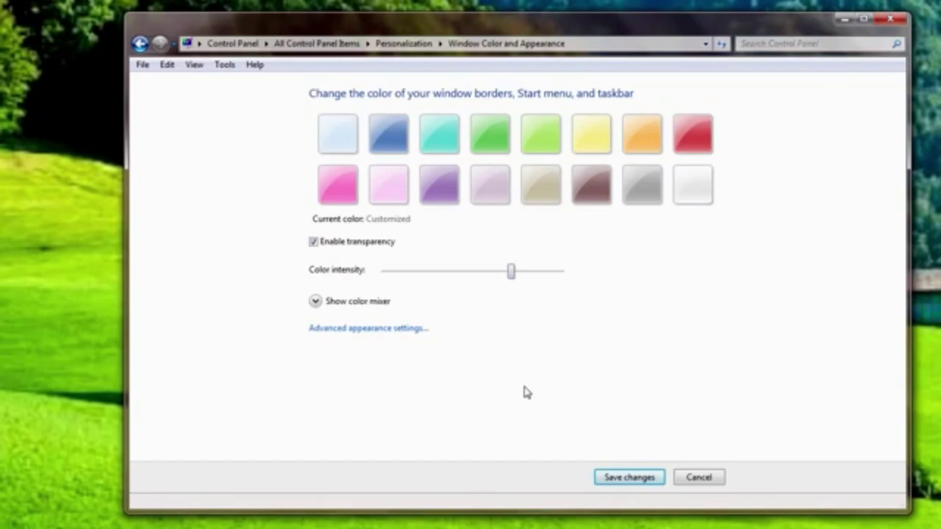
Adjust the hue, saturation and brightness in the color mixer to get a light reddish window color and save the changes.
{"action": "left_click", "coordinate": [314, 302]}
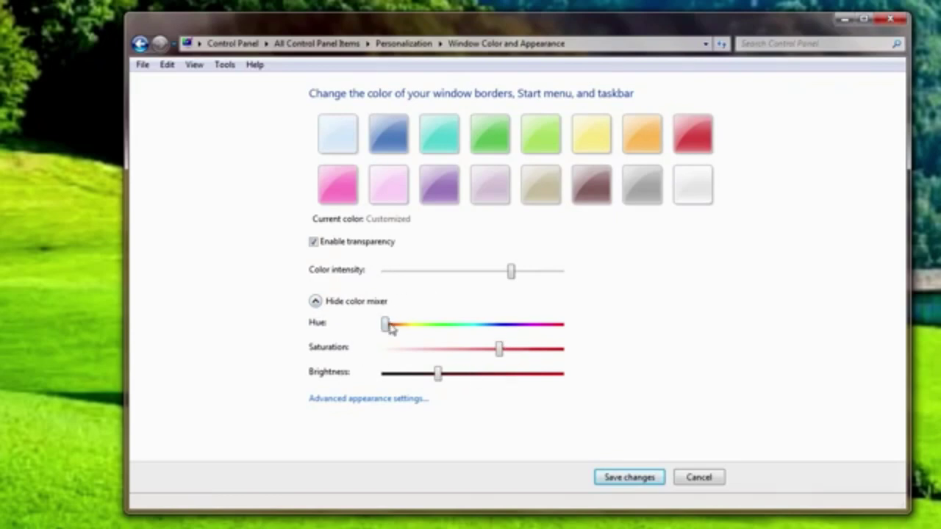
{"action": "left_click_drag", "start_coordinate": [388, 329], "coordinate": [532, 349]}
{"action": "left_click_drag", "start_coordinate": [435, 376], "coordinate": [389, 330]}
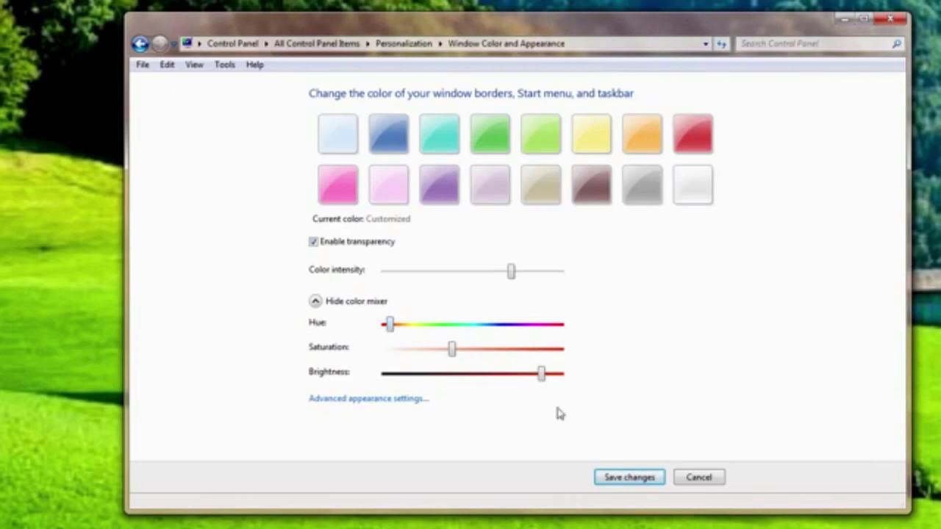
{"action": "left_click", "coordinate": [624, 479]}
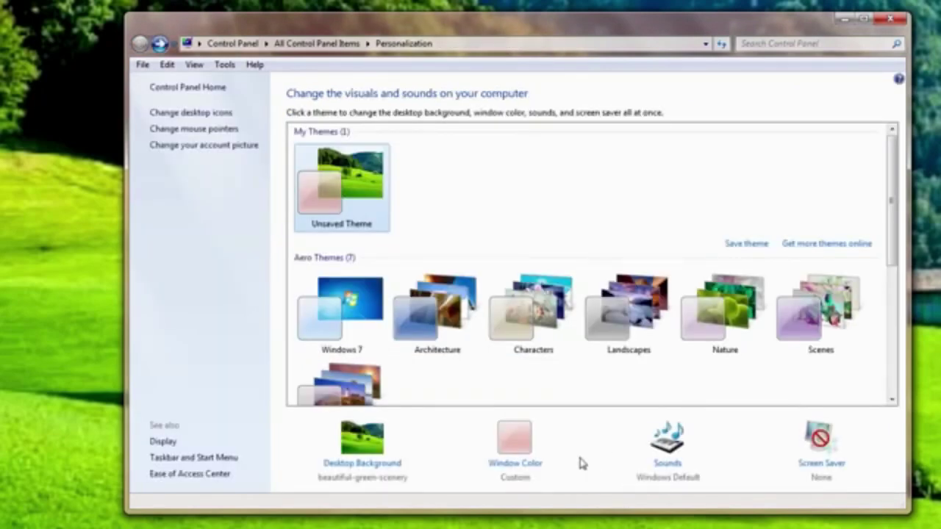
Open the sound settings and choose the Afternoon sound scheme.
{"action": "left_click", "coordinate": [674, 466]}
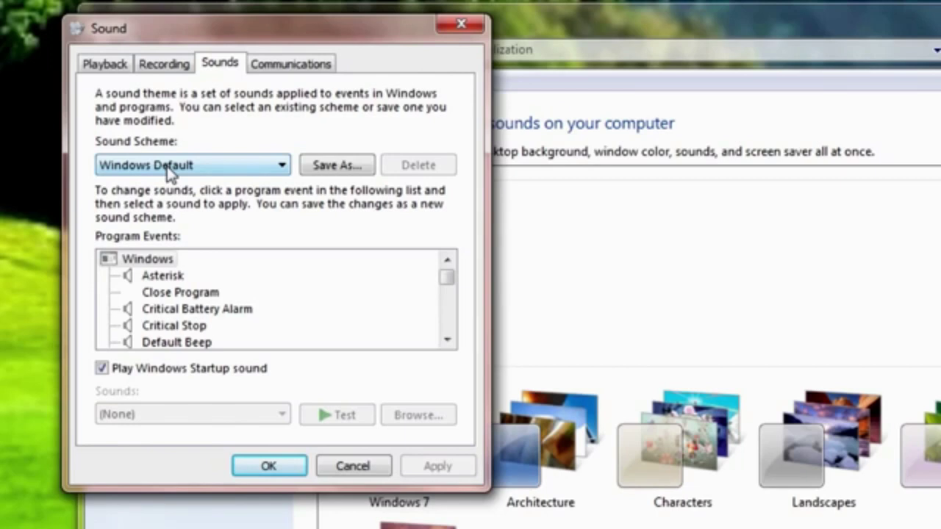
{"action": "left_click", "coordinate": [168, 169]}
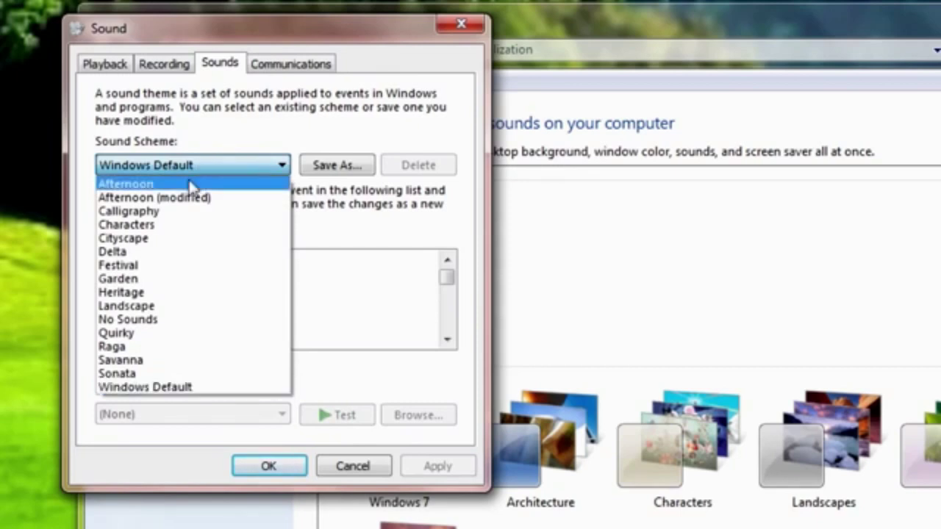
{"action": "left_click", "coordinate": [150, 185]}
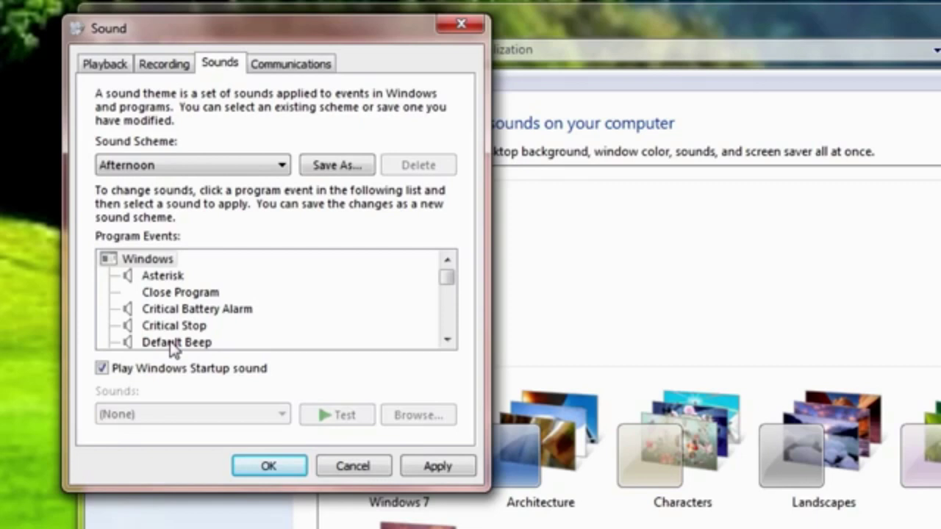
Assign the ding sound to the Close Program event, apply it and close the sound settings.
{"action": "left_click", "coordinate": [167, 294]}
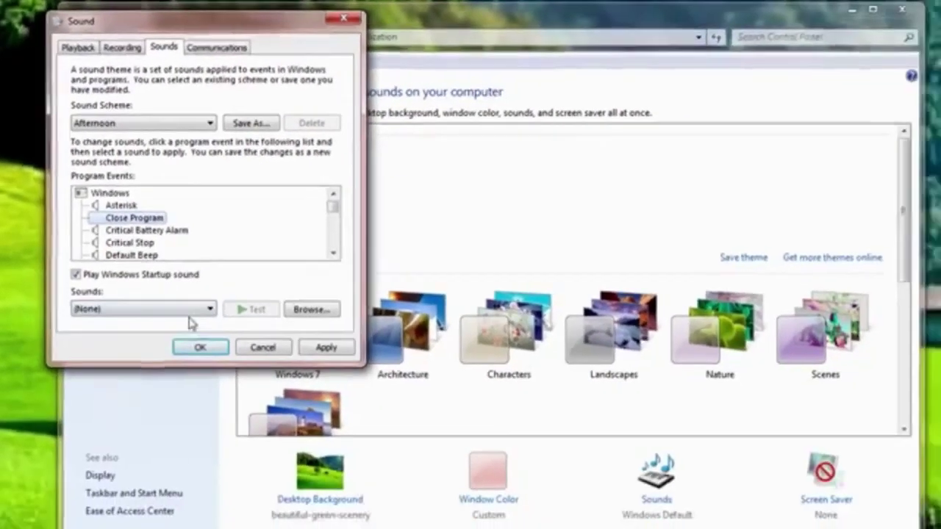
{"action": "left_click", "coordinate": [261, 416]}
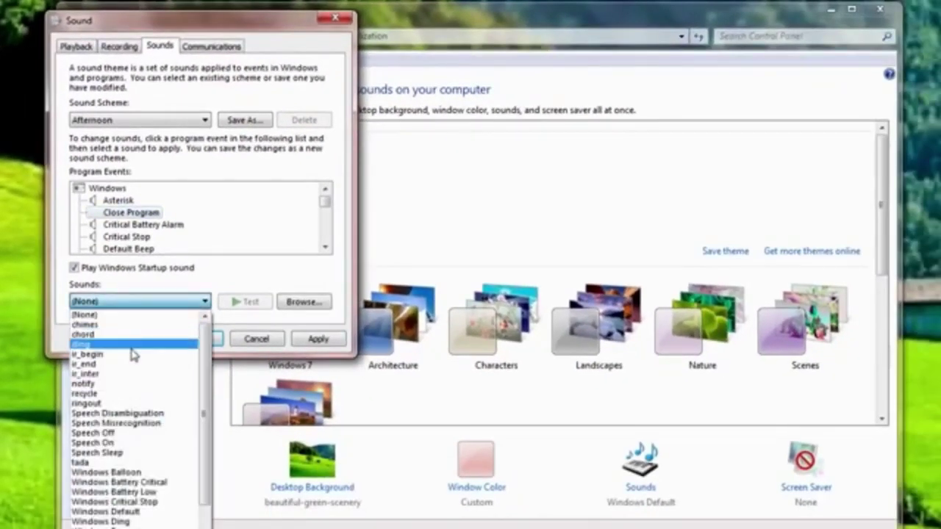
{"action": "left_click", "coordinate": [132, 345]}
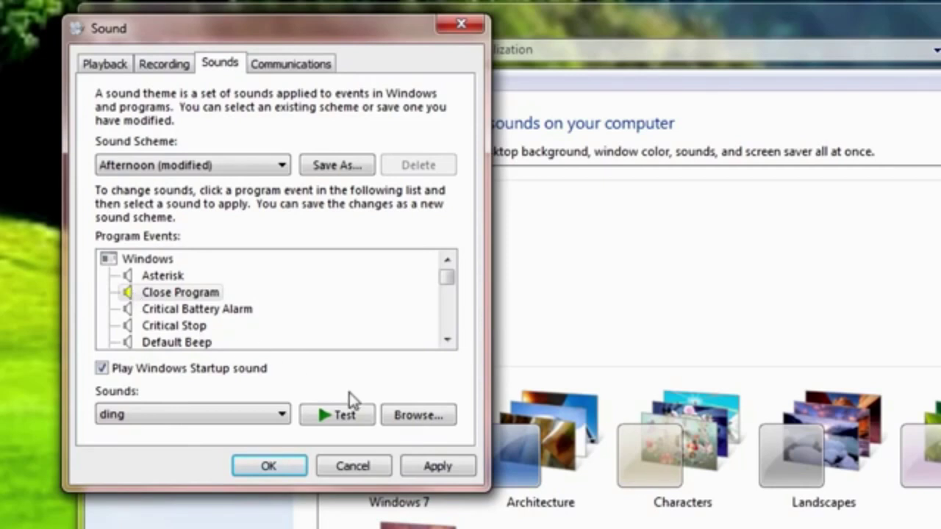
{"action": "left_click", "coordinate": [454, 469]}
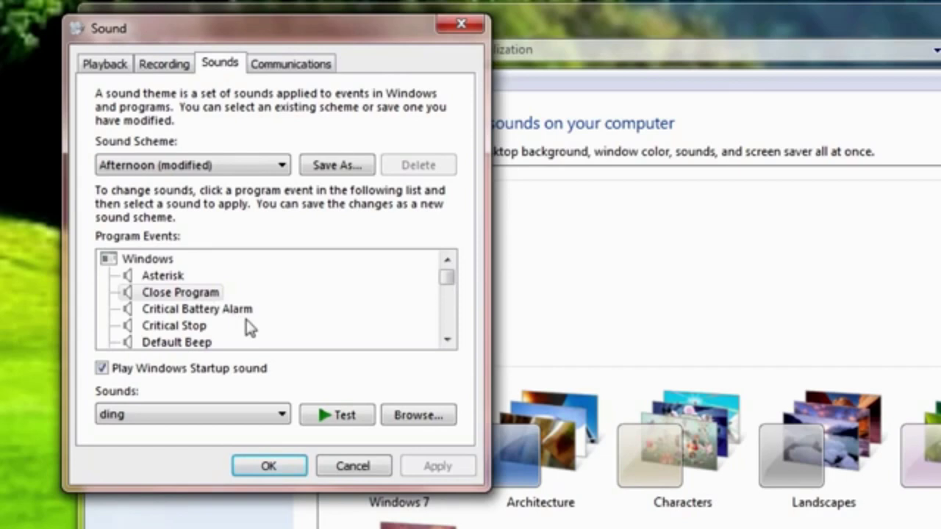
{"action": "left_click", "coordinate": [294, 470]}
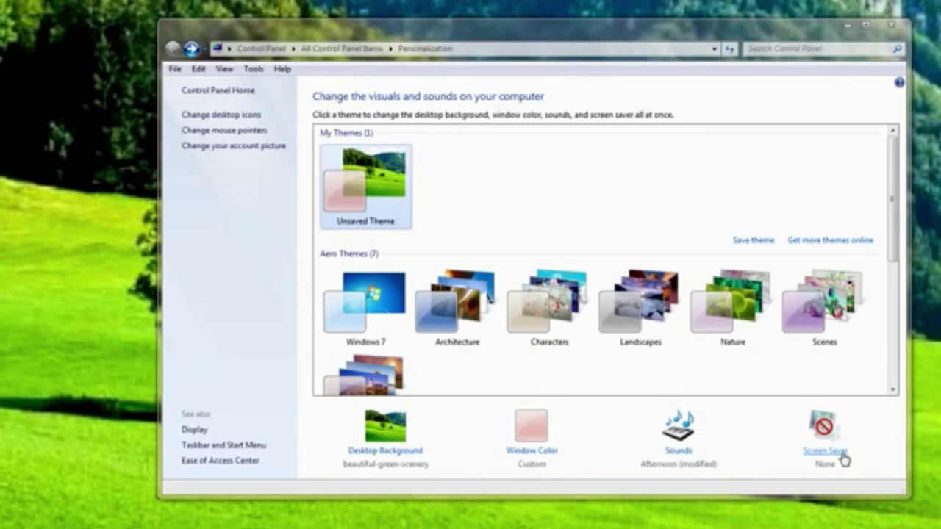
Set the screen saver to 3D Text and preview it.
{"action": "left_click", "coordinate": [841, 455]}
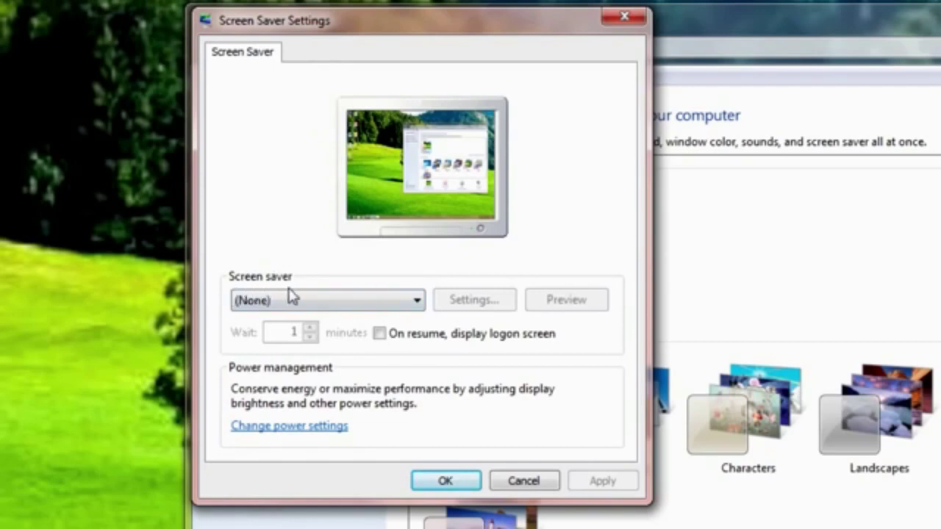
{"action": "left_click", "coordinate": [416, 303]}
{"action": "left_click", "coordinate": [364, 338]}
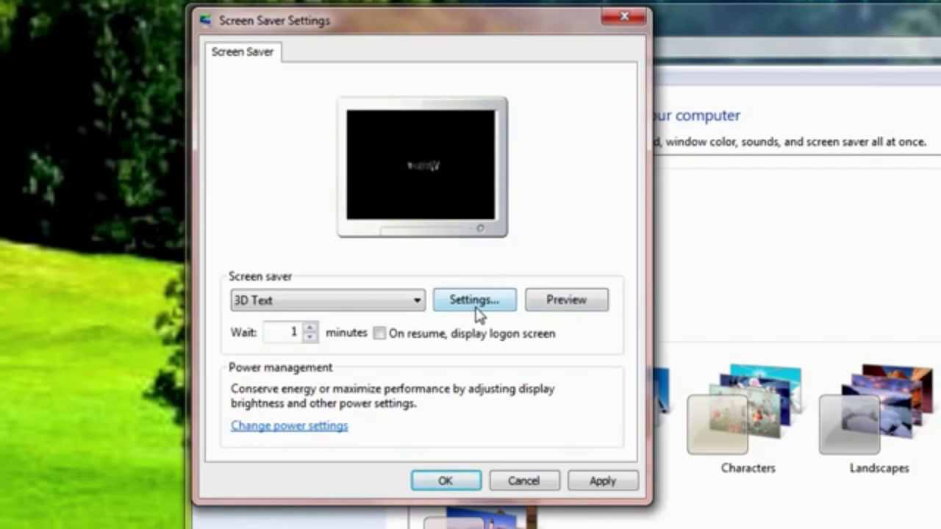
{"action": "left_click", "coordinate": [557, 309]}
{"action": "left_click", "coordinate": [565, 300]}
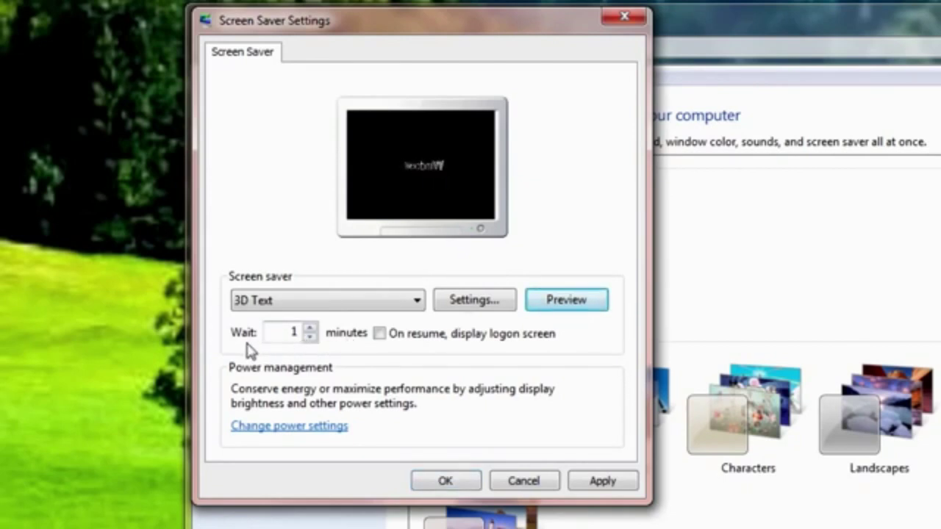
Set the screen saver wait time to 5 minutes, apply it and close the screen saver settings.
{"action": "left_click", "coordinate": [311, 331]}
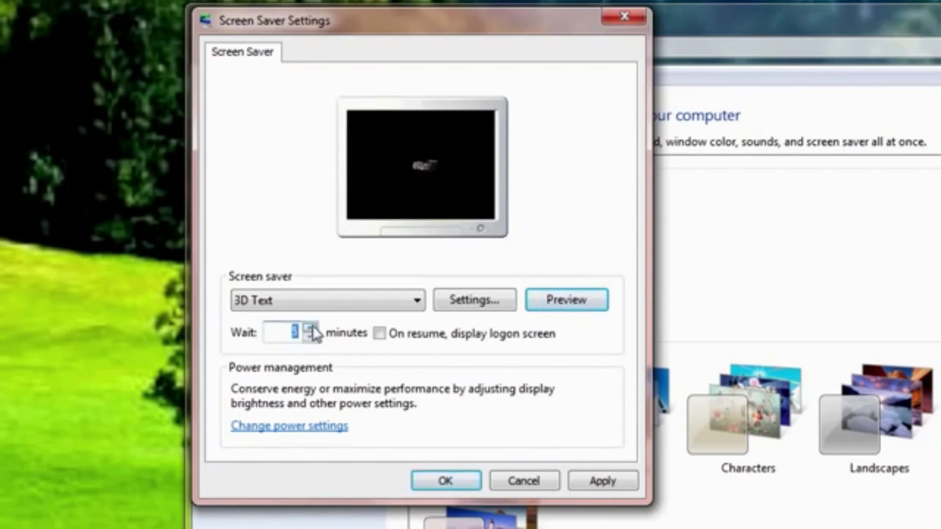
{"action": "left_click", "coordinate": [607, 485]}
{"action": "left_click", "coordinate": [468, 478]}
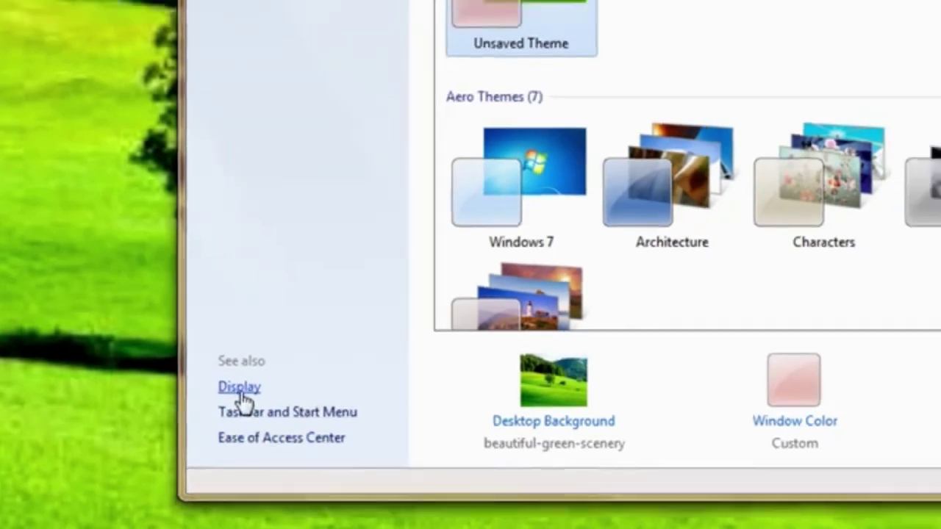
Open the display settings, try the resolutions 1600 × 900, 1280 × 720 and 800 × 600, and return to 1920 × 1080.
{"action": "left_click", "coordinate": [254, 380]}
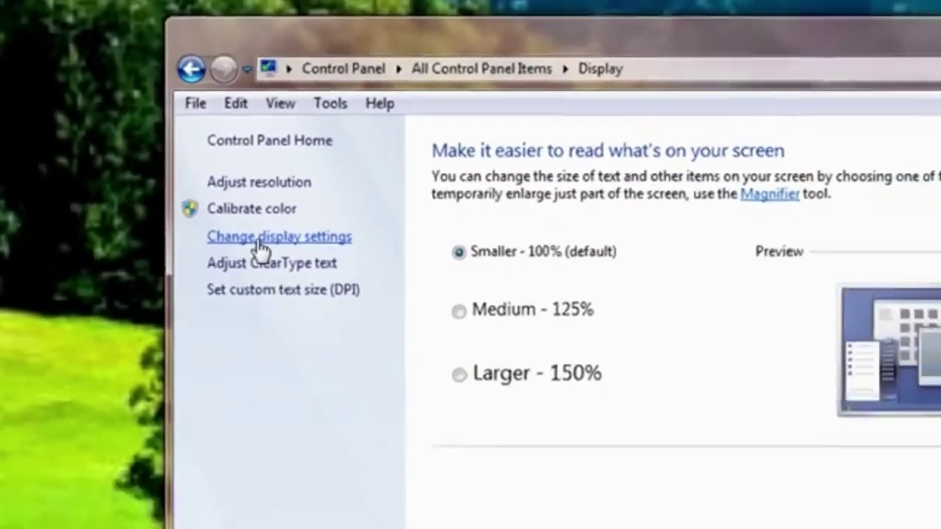
{"action": "left_click", "coordinate": [290, 271]}
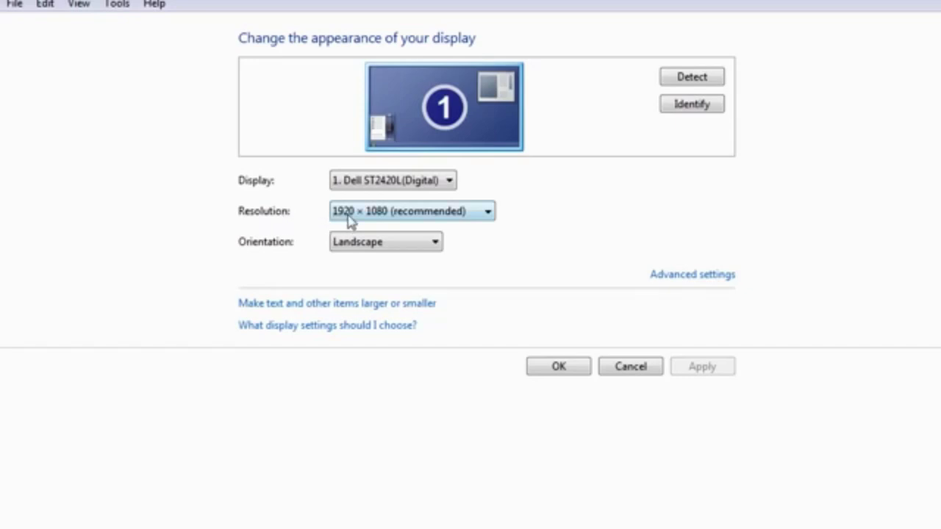
{"action": "left_click", "coordinate": [489, 219]}
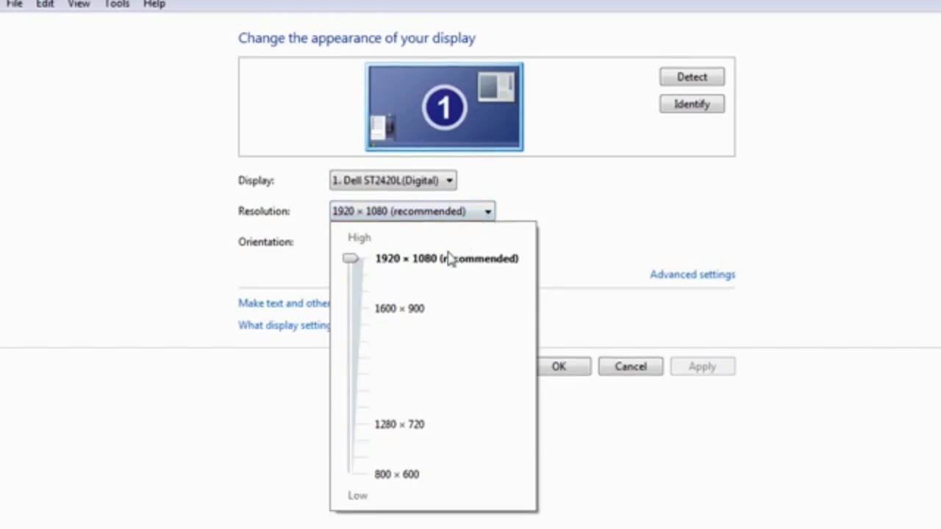
{"action": "left_click", "coordinate": [352, 311]}
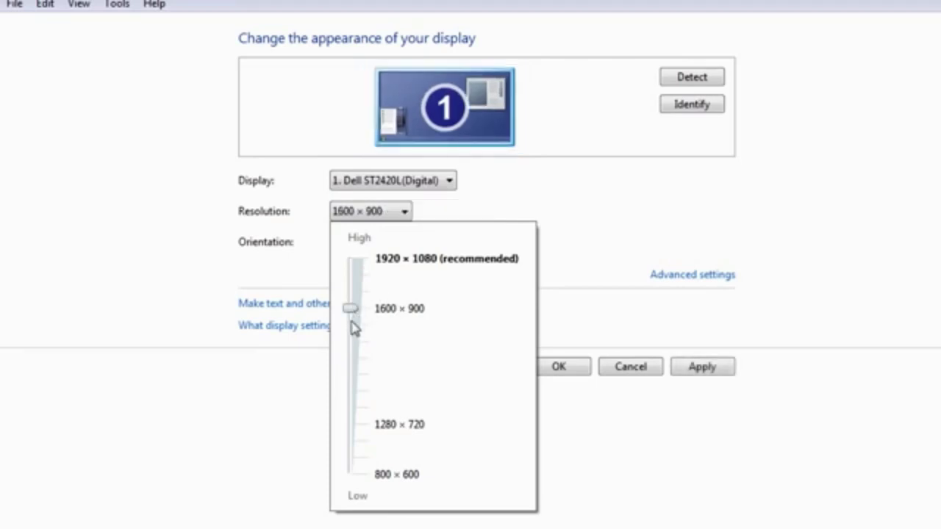
{"action": "left_click", "coordinate": [352, 432]}
{"action": "left_click", "coordinate": [352, 476]}
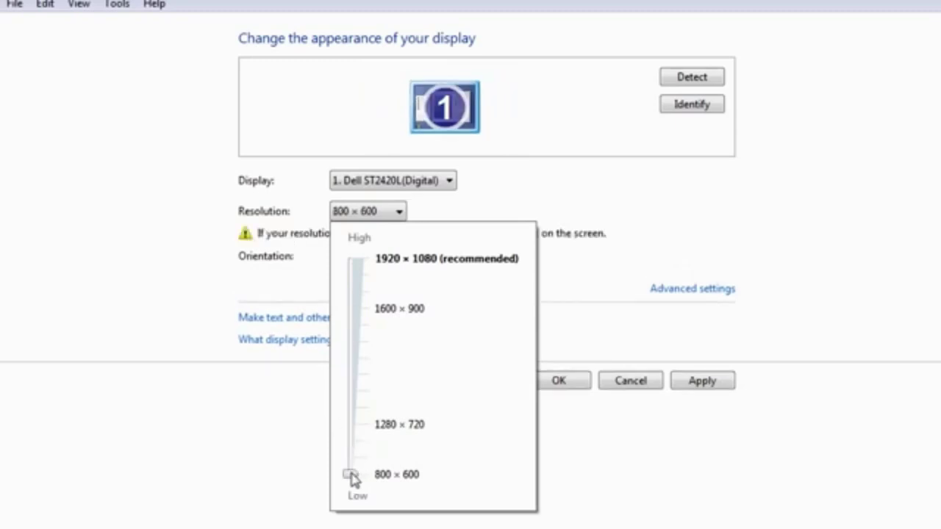
{"action": "left_click", "coordinate": [352, 261]}
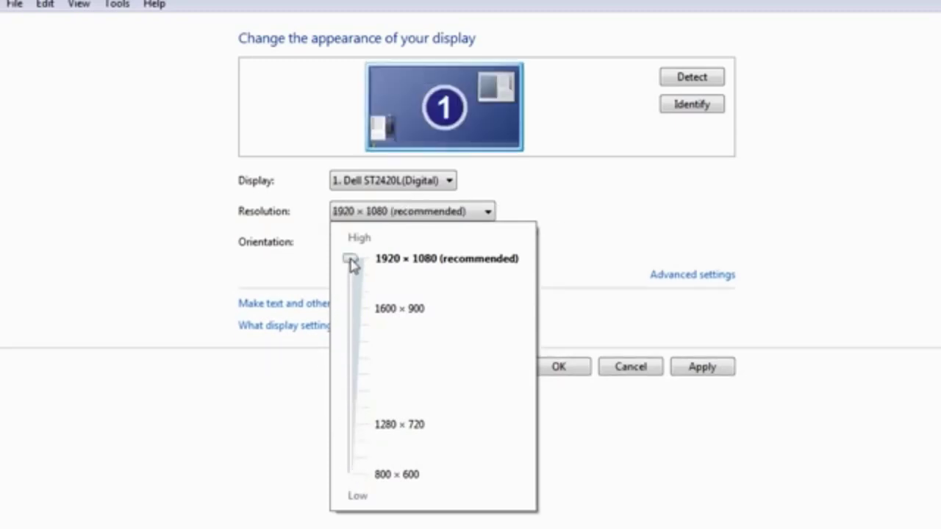
{"action": "left_click", "coordinate": [491, 214]}
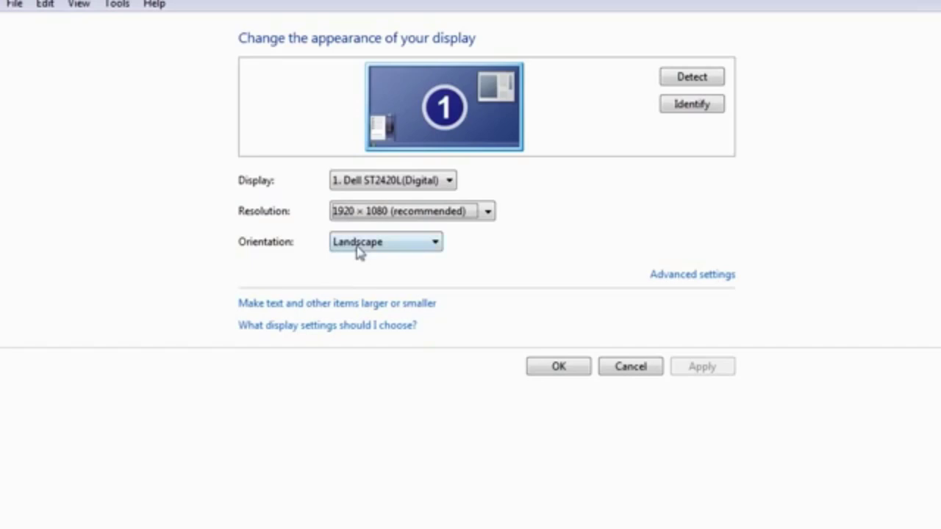
Try the Portrait, Landscape (flipped) and Portrait (flipped) display orientations, and return to Landscape.
{"action": "left_click", "coordinate": [437, 245]}
{"action": "left_click", "coordinate": [425, 273]}
{"action": "left_click", "coordinate": [434, 245]}
{"action": "left_click", "coordinate": [424, 287]}
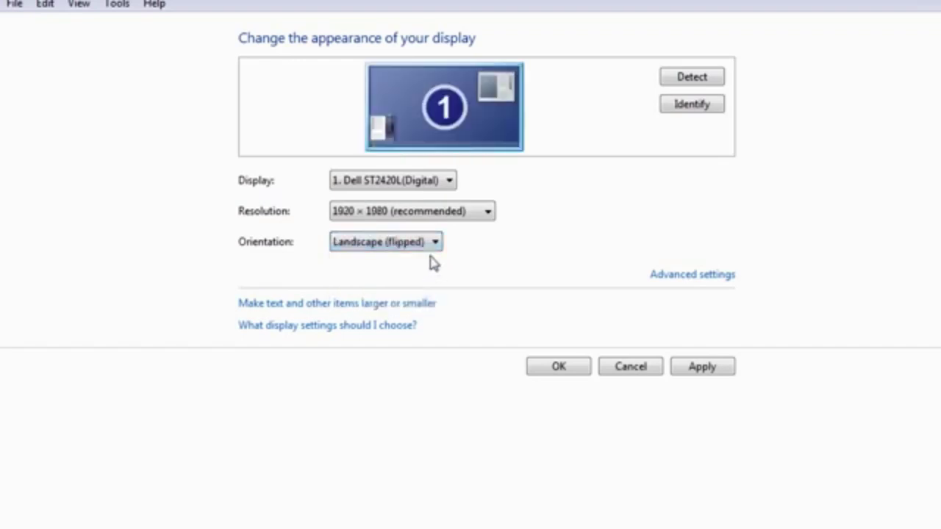
{"action": "left_click", "coordinate": [437, 247]}
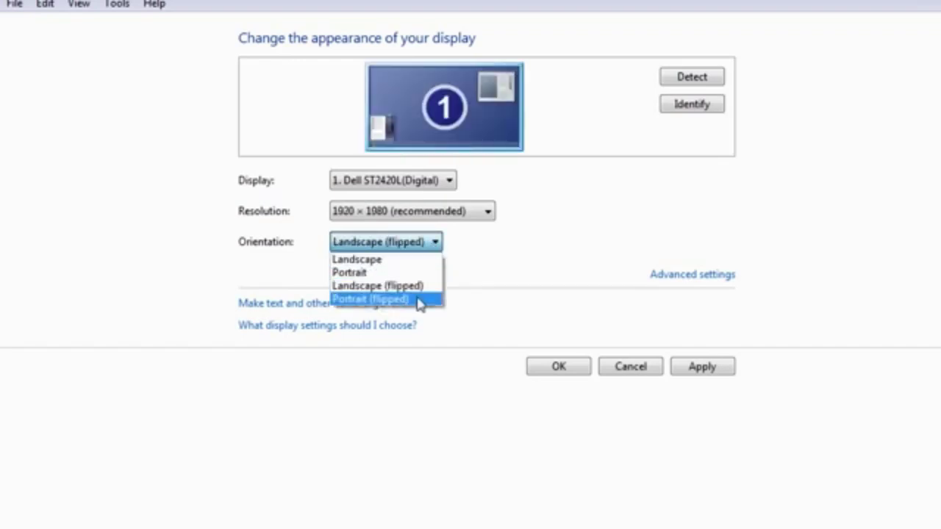
{"action": "left_click", "coordinate": [396, 299]}
{"action": "left_click", "coordinate": [436, 246]}
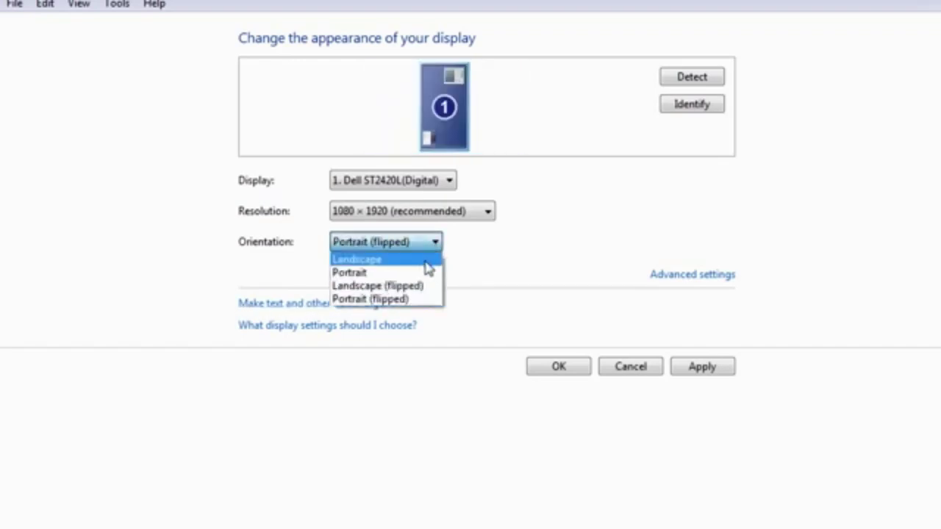
{"action": "left_click", "coordinate": [425, 260]}
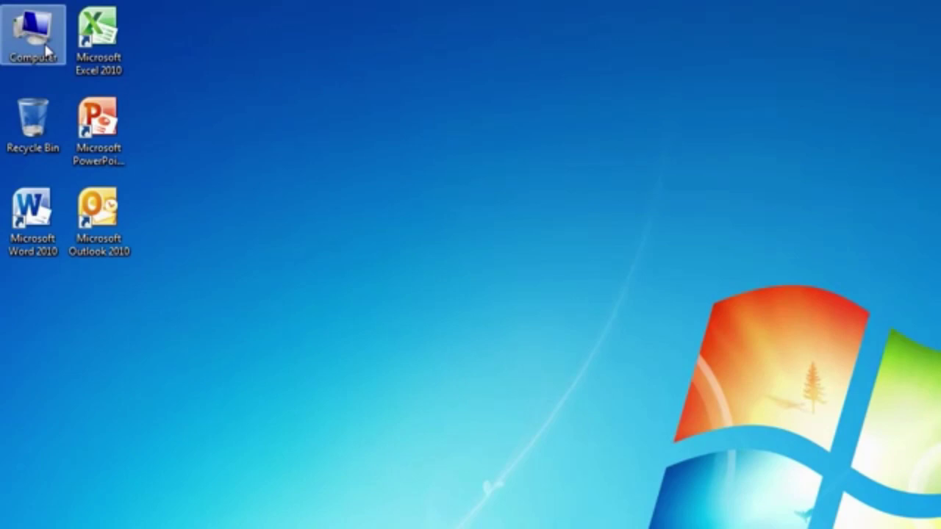
Open the Computer folder, bring up its help page and read the Change folder options topic.
{"action": "double_click", "coordinate": [45, 50]}
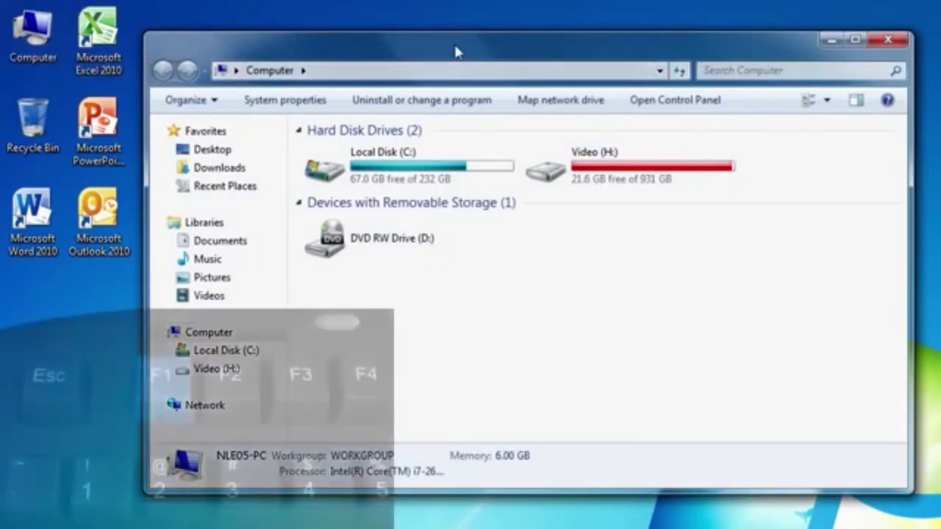
{"action": "key", "text": "F1"}
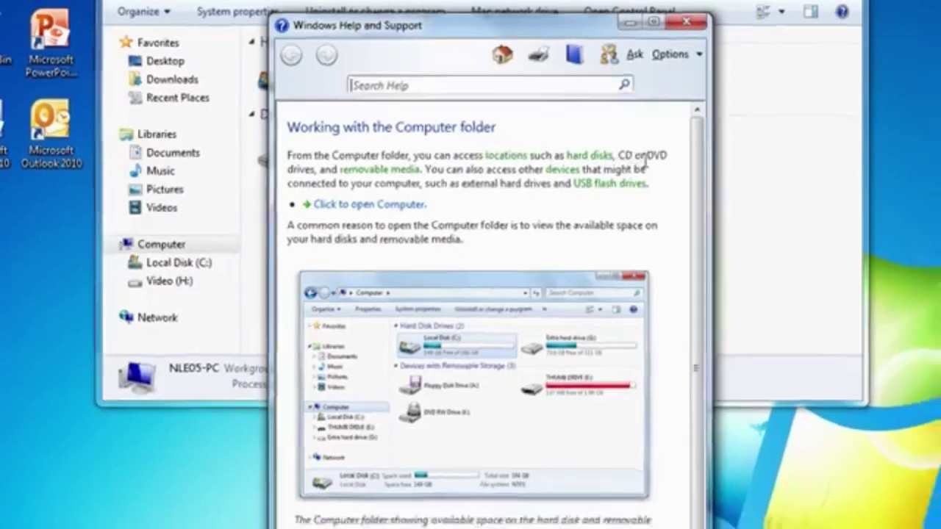
{"action": "scroll", "coordinate": [583, 184], "scroll_direction": "down", "scroll_amount": 1}
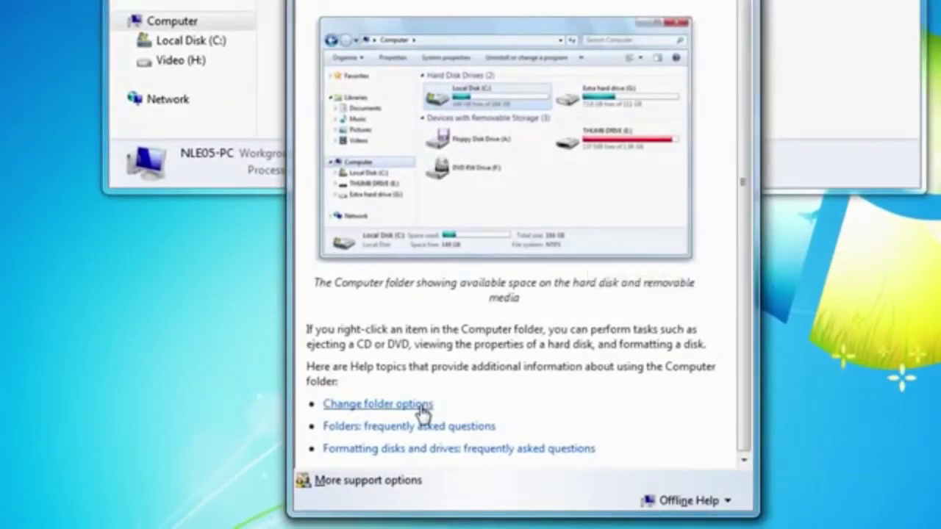
{"action": "left_click", "coordinate": [430, 406]}
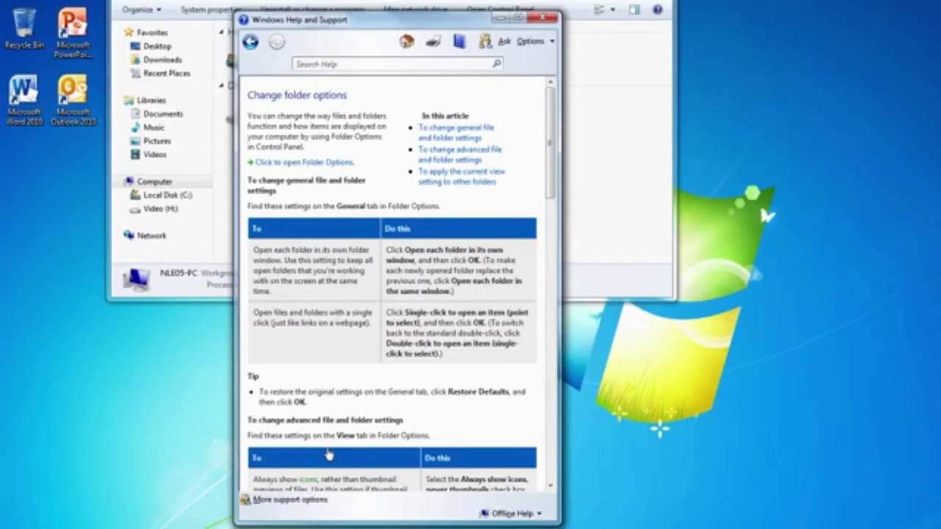
{"action": "left_click_drag", "start_coordinate": [553, 193], "coordinate": [553, 205]}
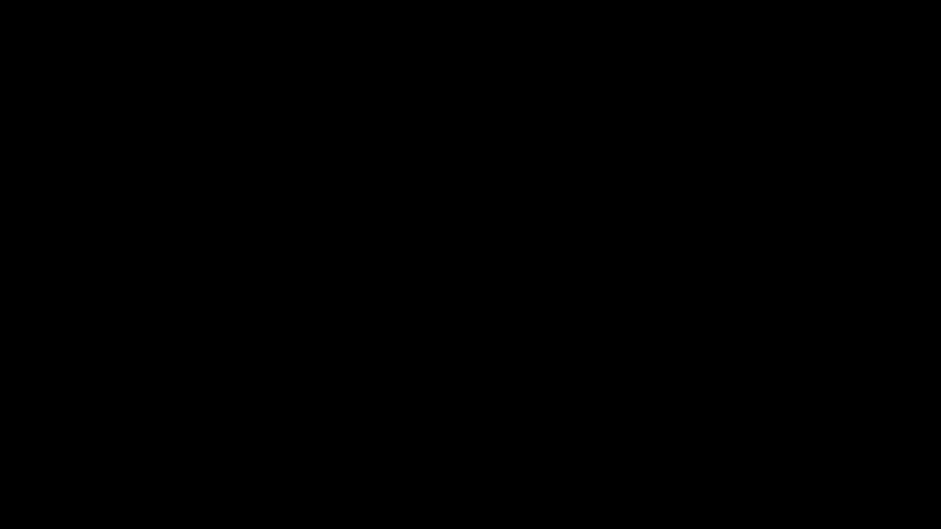